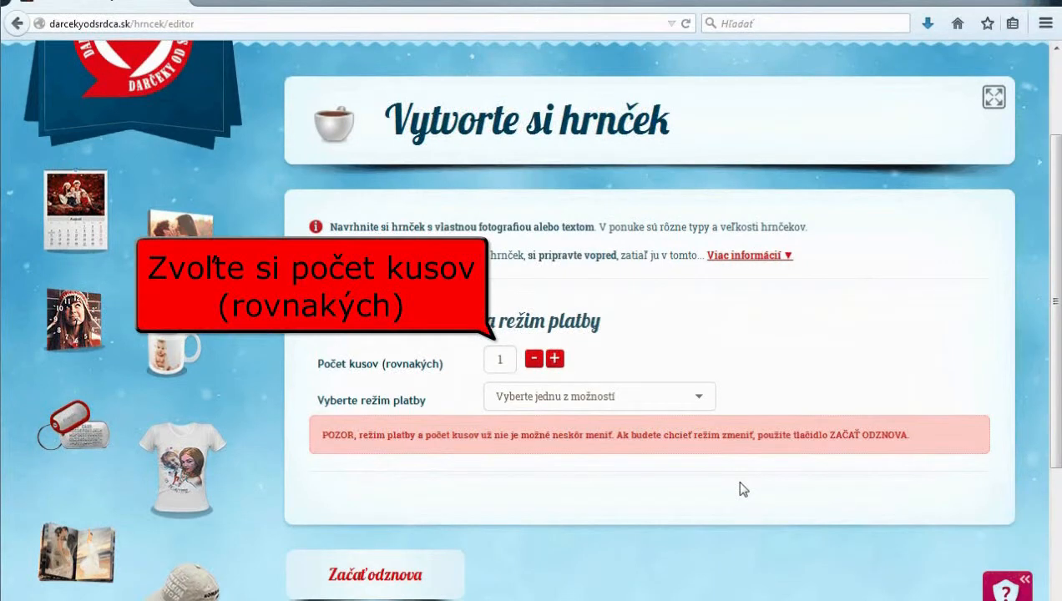
# Step: Set the quantity of identical mugs to 2, choose the Eshop payment mode, and continue to the product selection
pyautogui.click(555, 359)
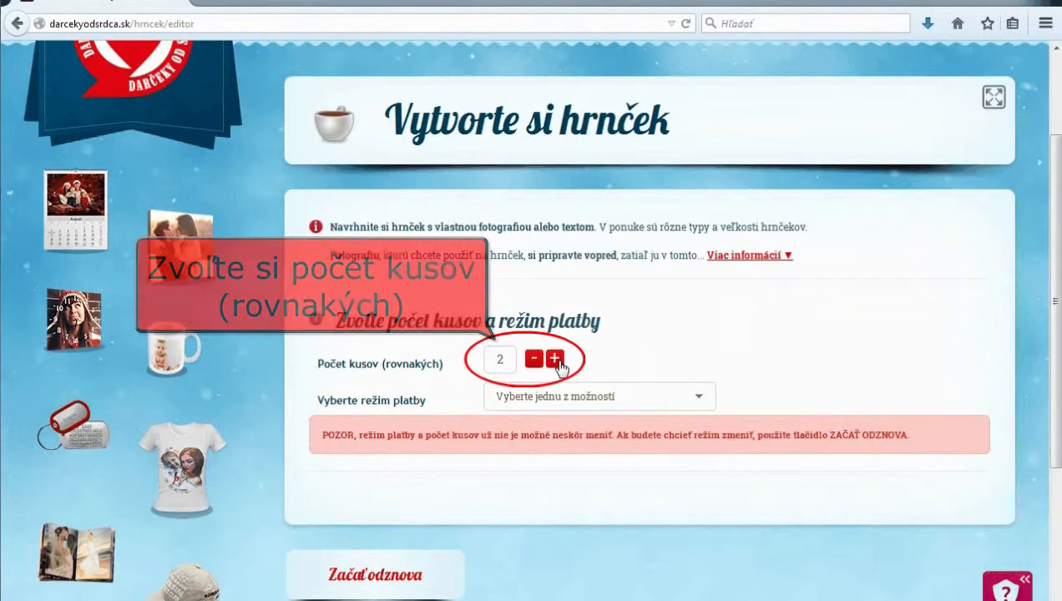
pyautogui.click(699, 400)
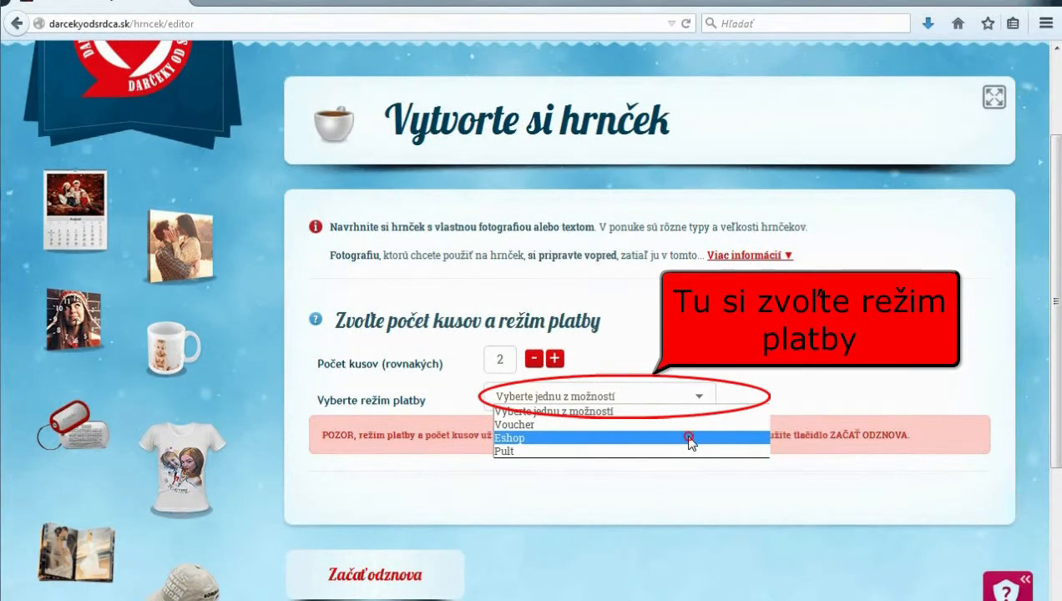
pyautogui.click(690, 439)
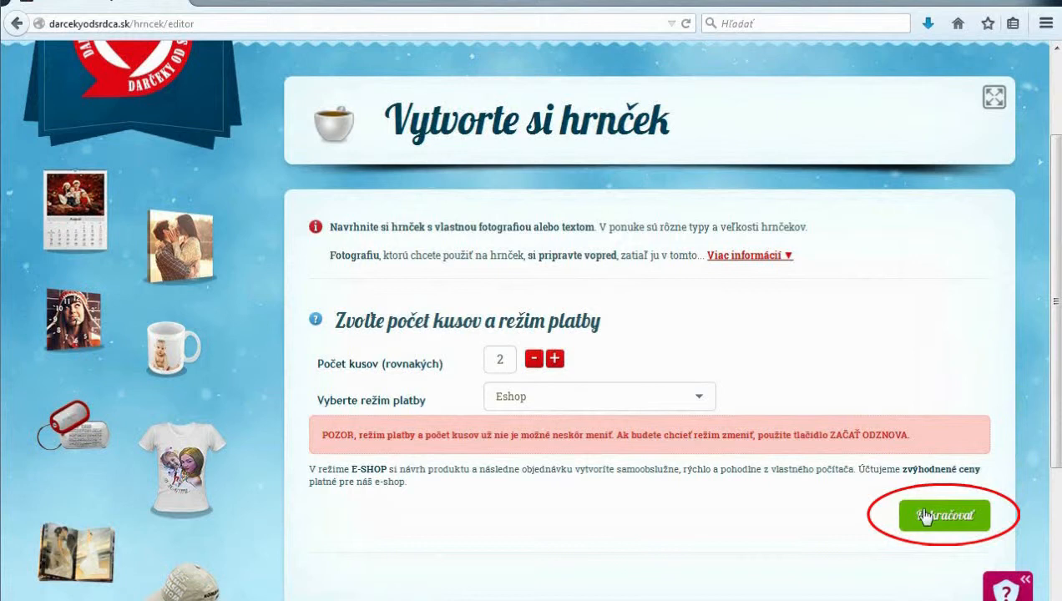
pyautogui.click(947, 521)
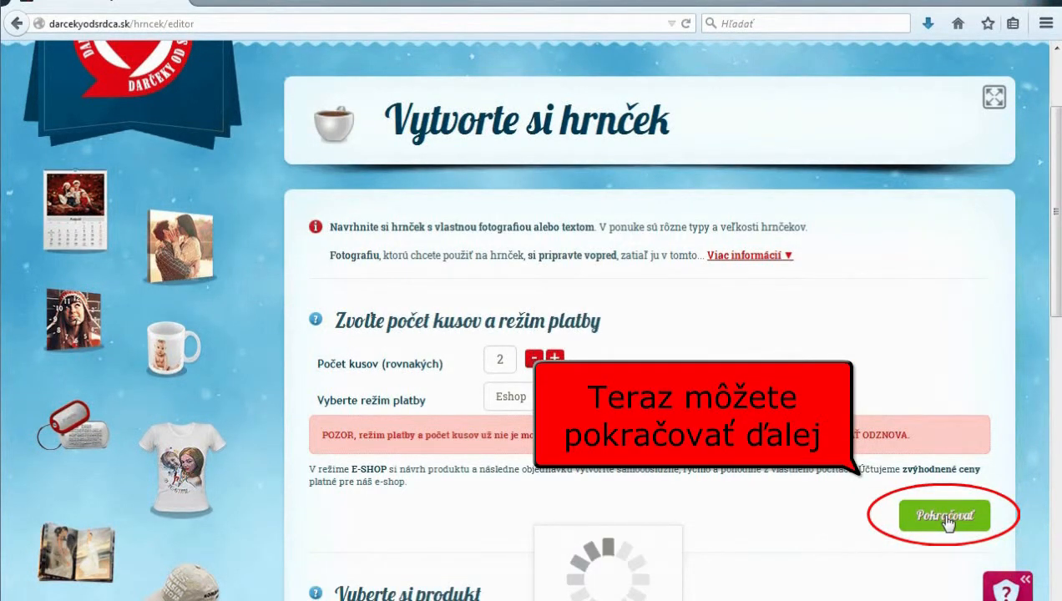
# Step: Choose the printed glass mug "Hrnček sklenený s potlačou" as the product
pyautogui.scroll(-4, 846, 524)
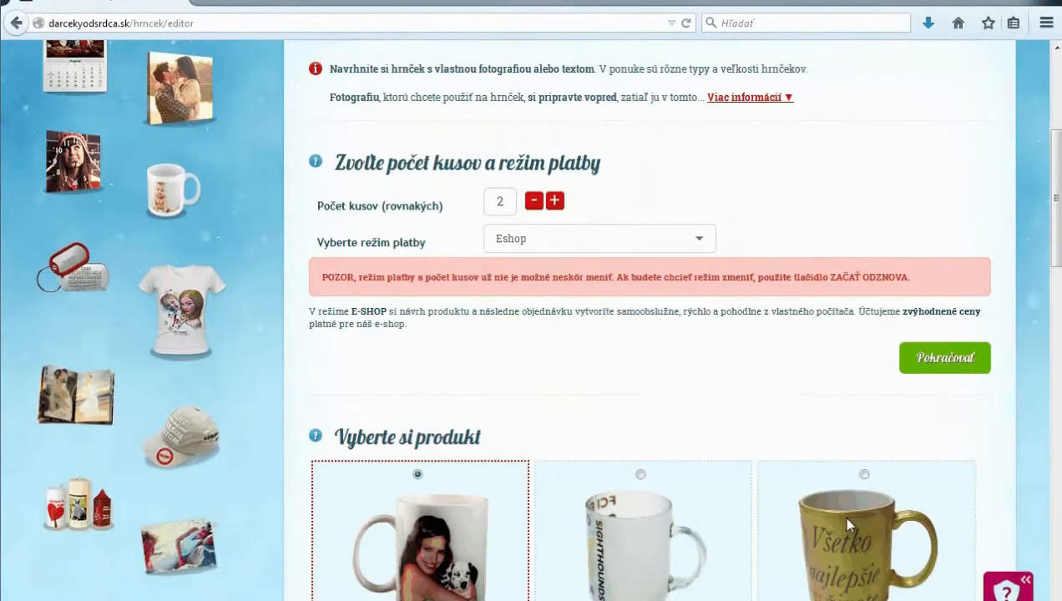
pyautogui.scroll(-8, 845, 523)
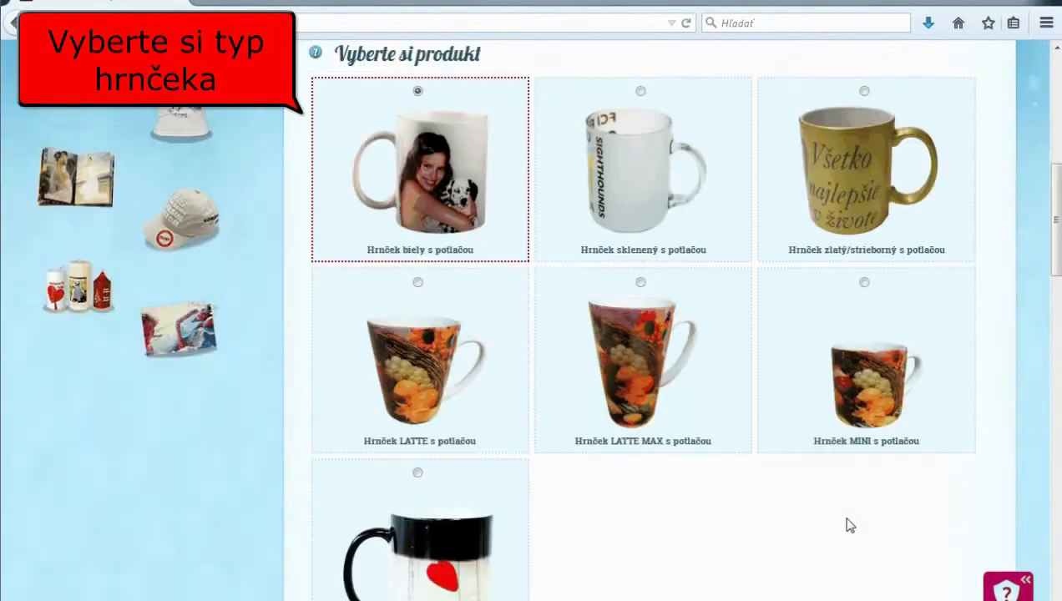
pyautogui.scroll(-1, 846, 523)
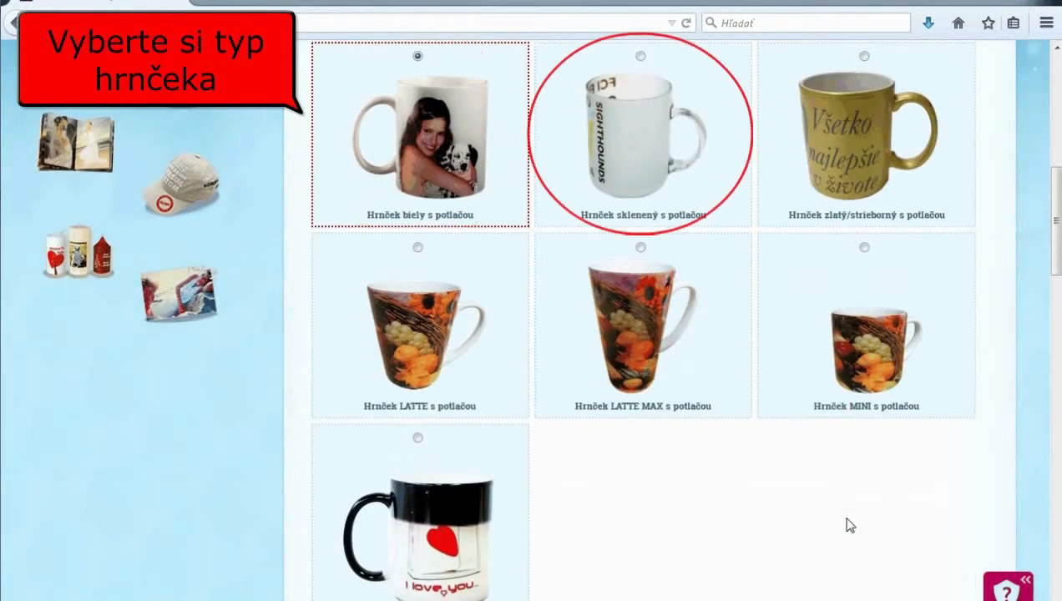
pyautogui.click(667, 117)
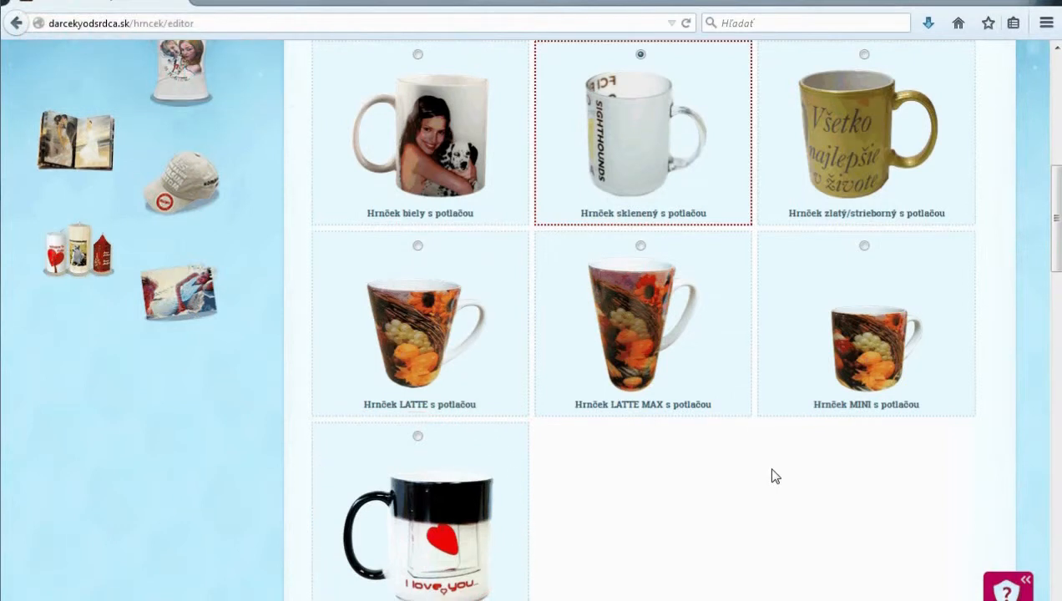
# Step: Upload the image file 3 from the obrazky folder as the print artwork for the mug
pyautogui.scroll(-5, 774, 476)
pyautogui.scroll(-3, 775, 476)
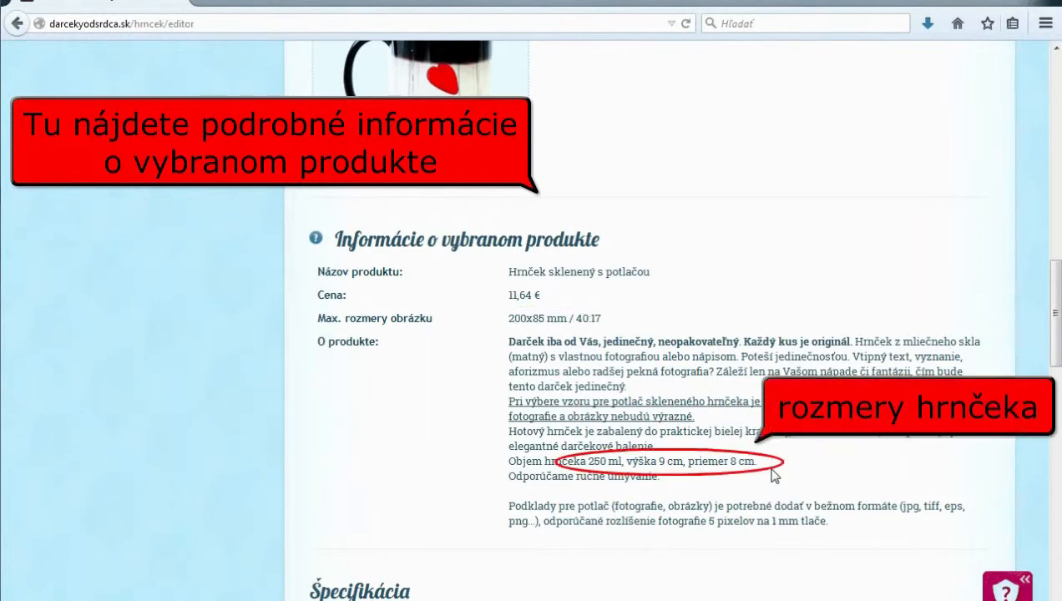
pyautogui.scroll(-3, 772, 474)
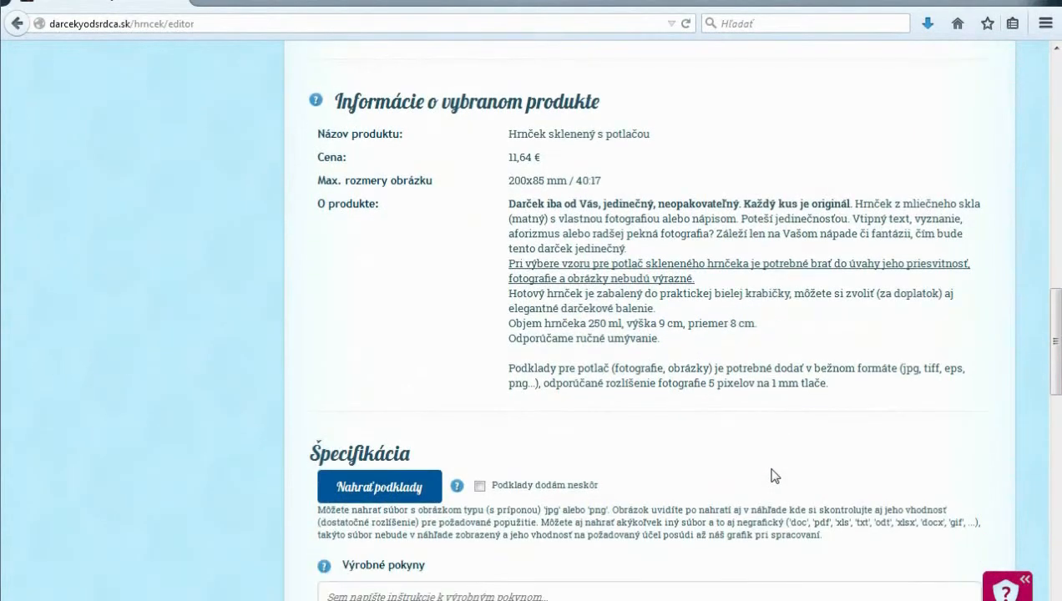
pyautogui.scroll(-3, 637, 482)
pyautogui.scroll(-2, 637, 483)
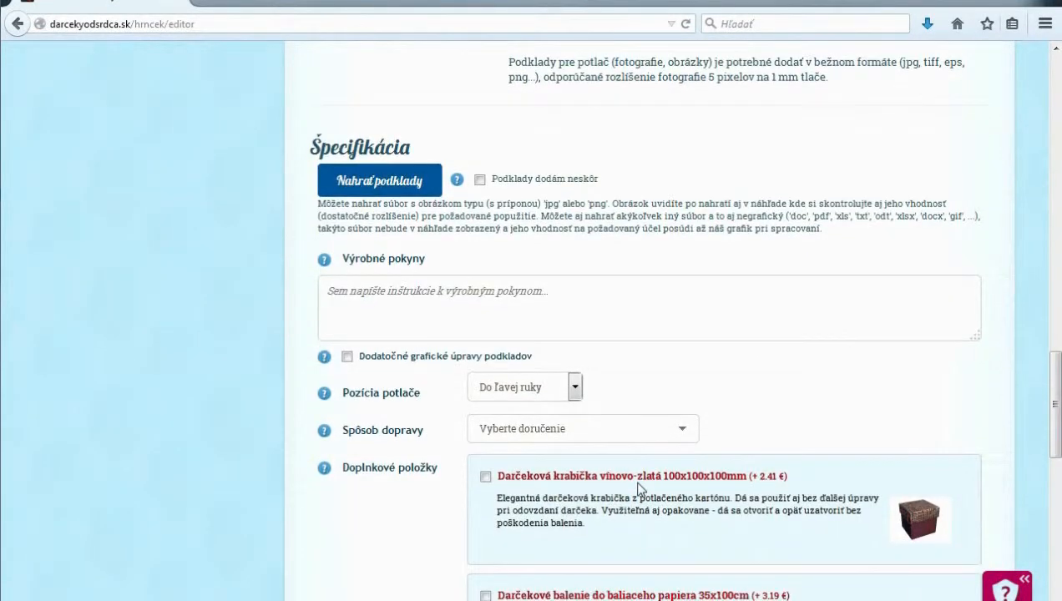
pyautogui.scroll(-1, 638, 484)
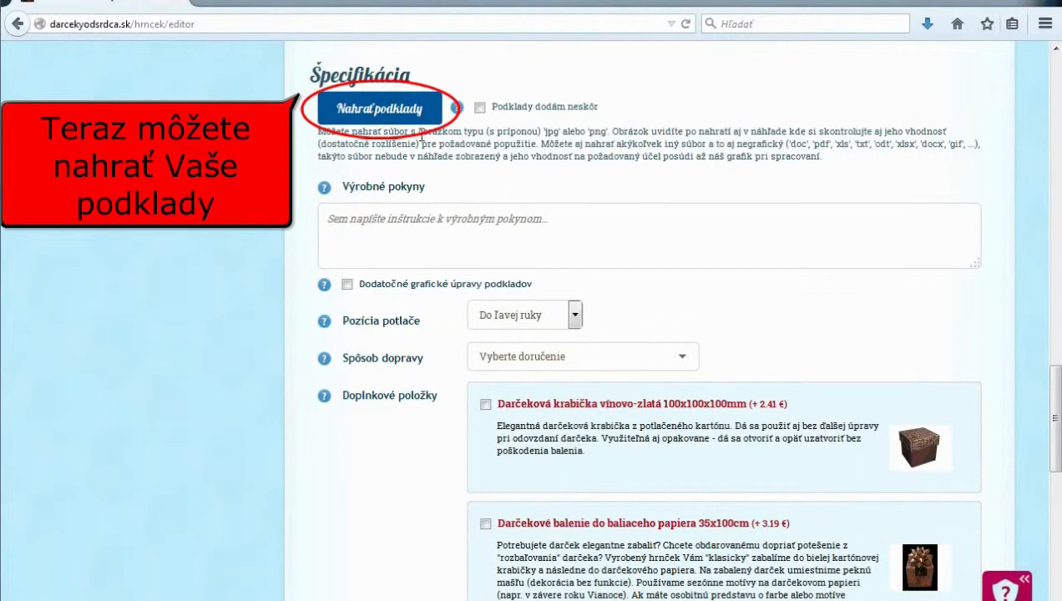
pyautogui.click(413, 124)
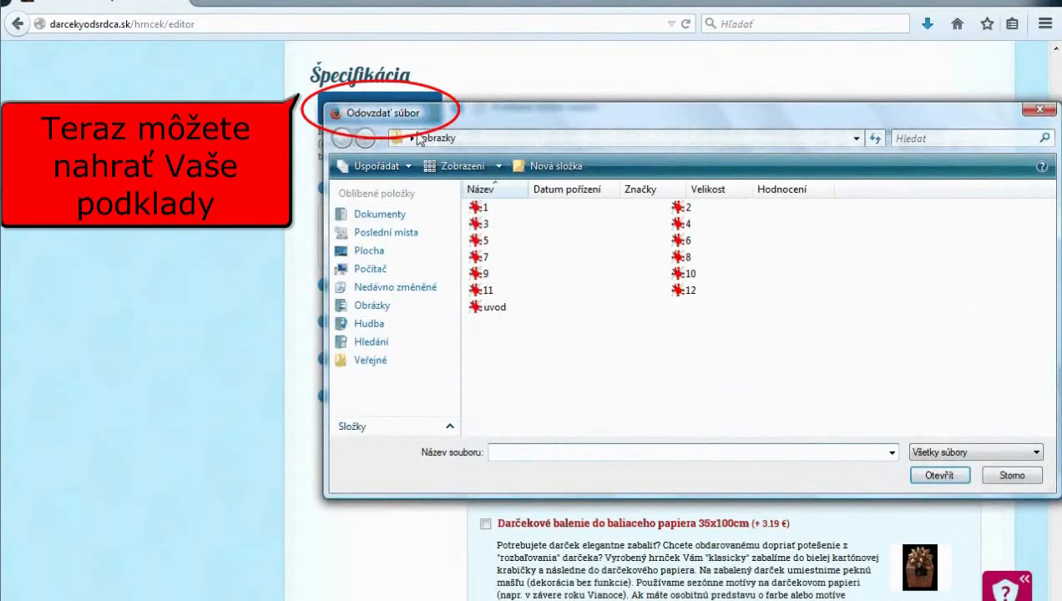
pyautogui.click(474, 225)
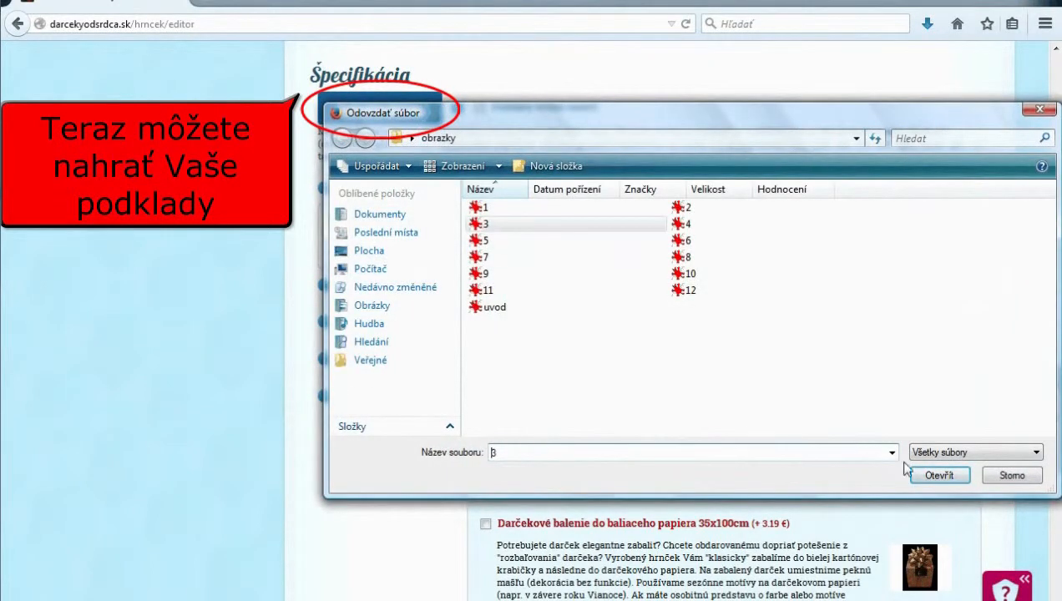
pyautogui.click(938, 475)
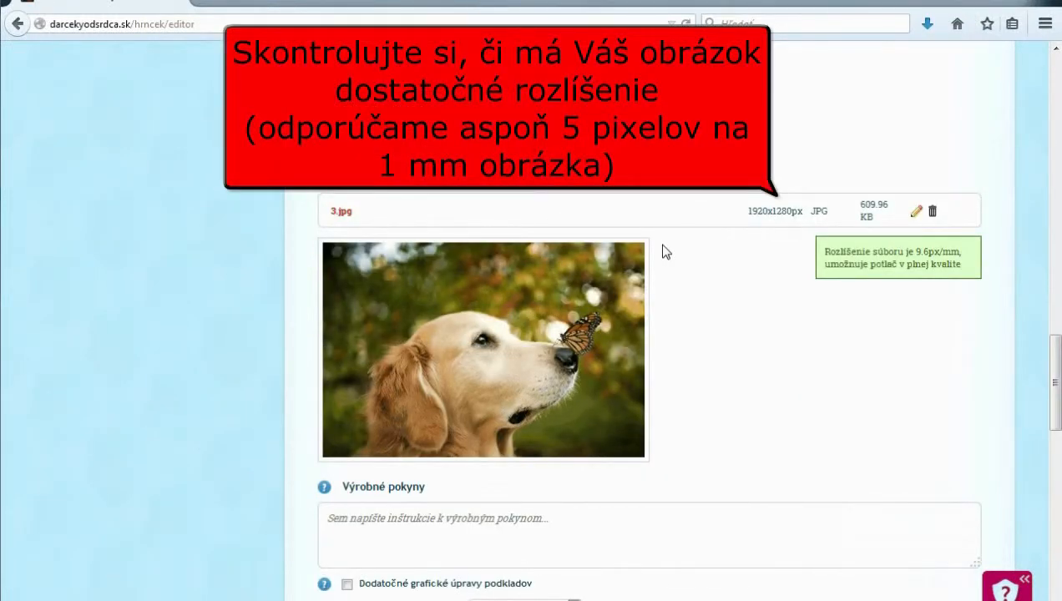
# Step: Set the print position on the mug to "Na stred"
pyautogui.scroll(-1, 665, 252)
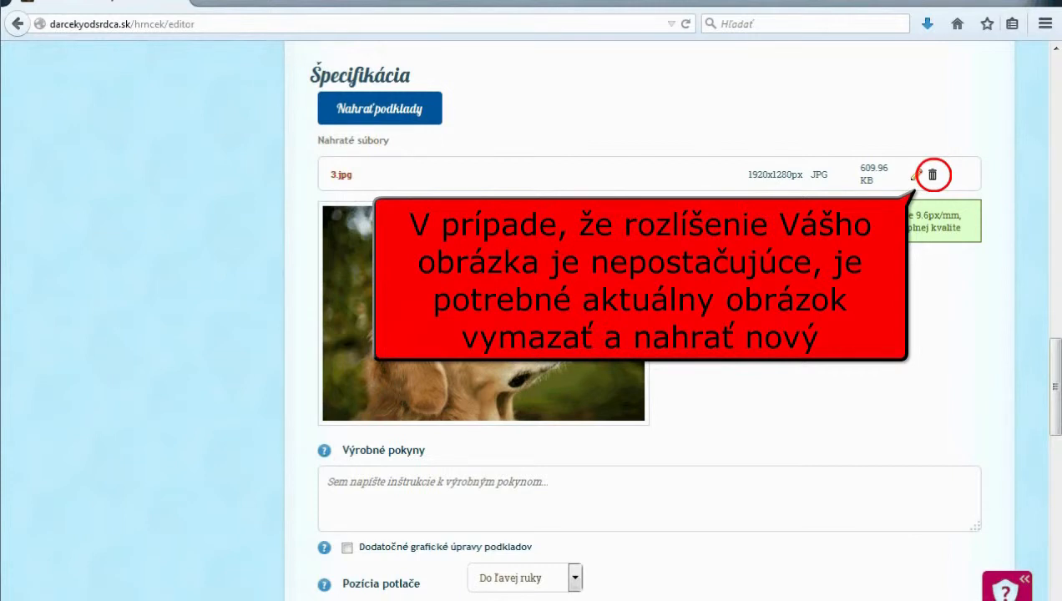
pyautogui.scroll(-4, 665, 252)
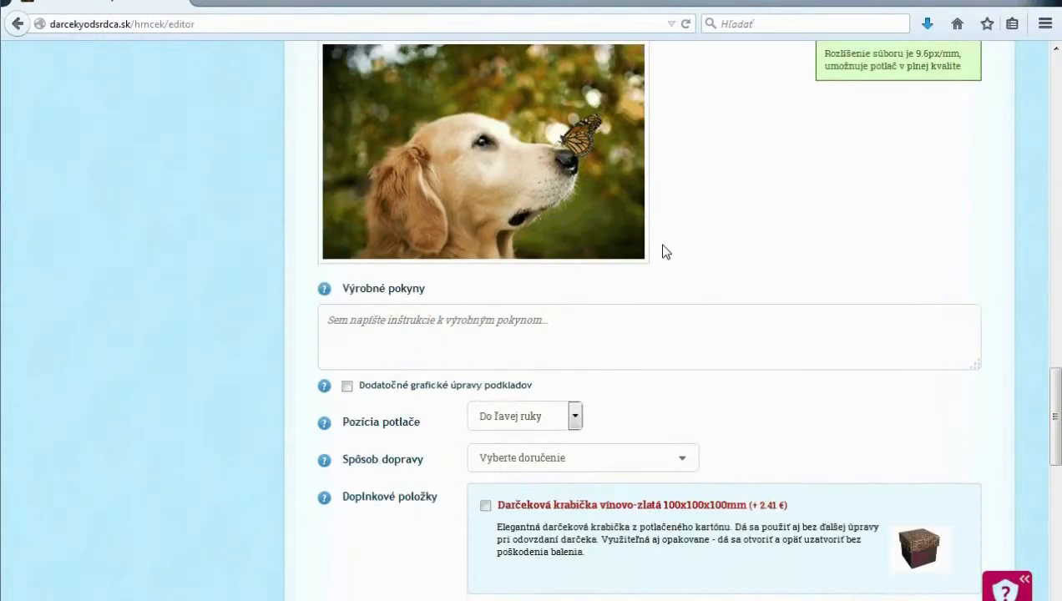
pyautogui.scroll(-2, 665, 252)
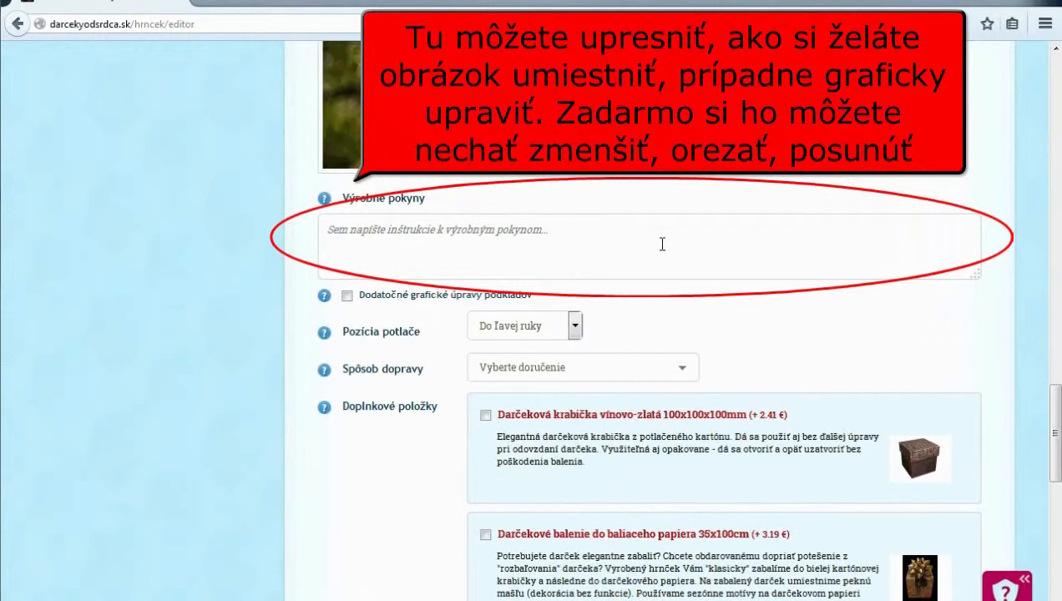
pyautogui.scroll(-2, 662, 244)
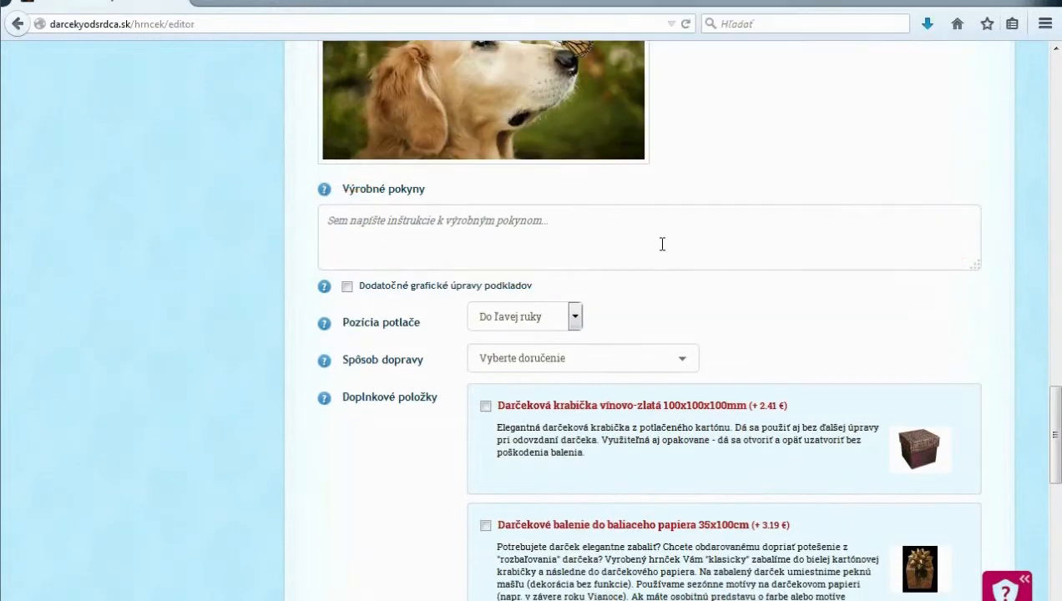
pyautogui.scroll(-2, 661, 244)
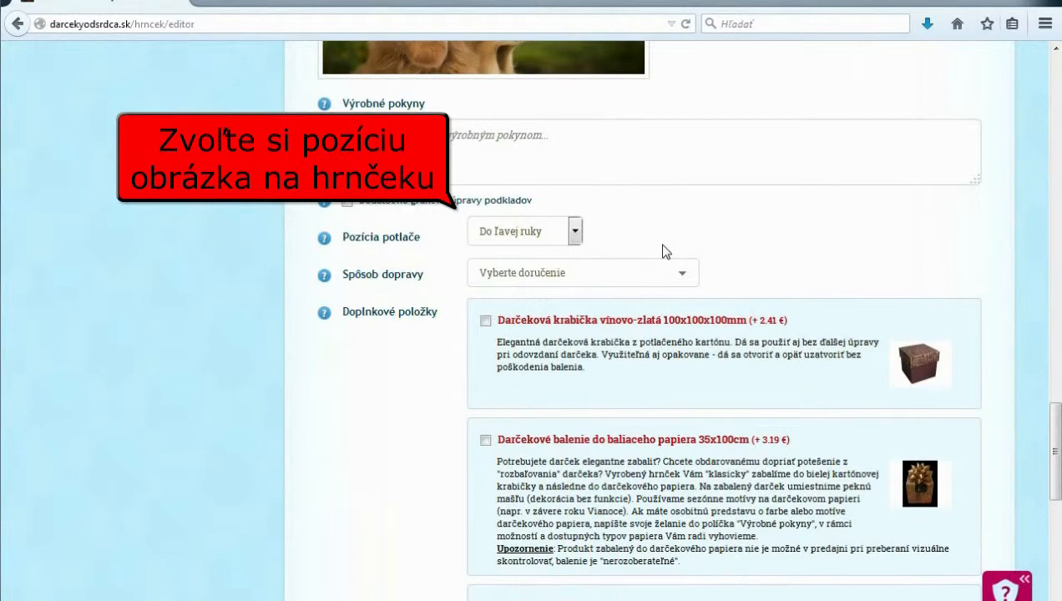
pyautogui.click(575, 232)
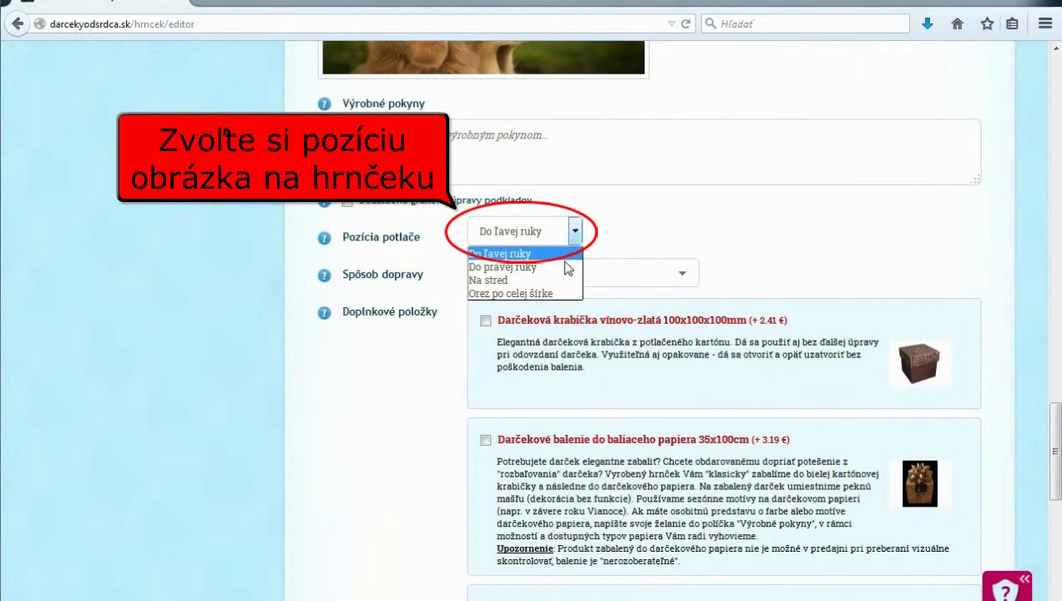
pyautogui.click(558, 280)
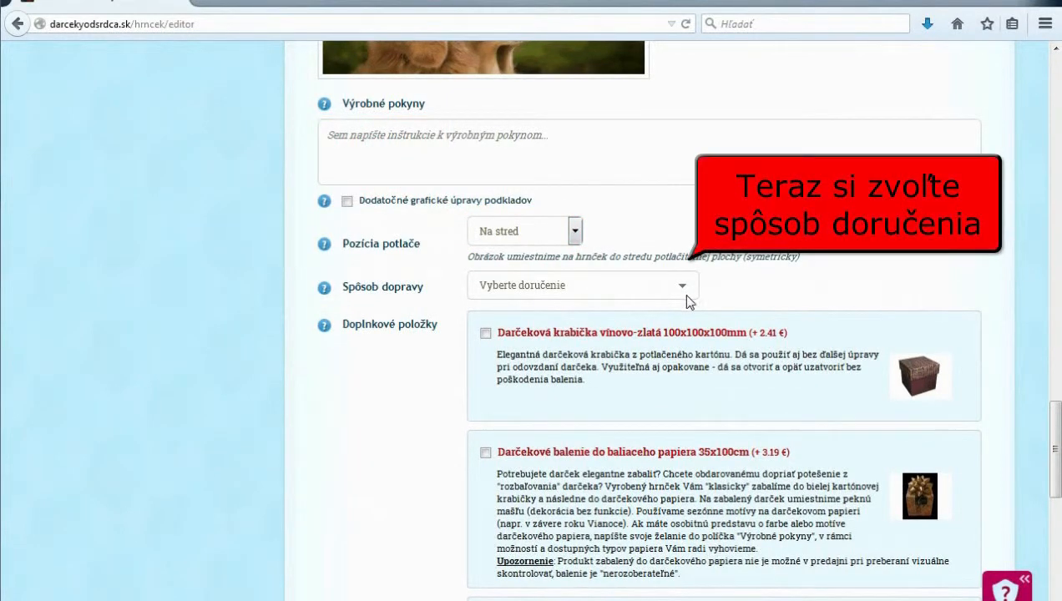
# Step: Set the delivery method to "Osobné prevzatie (do 5000 €)" with pickup at the "Bratislava - Seberíniho 1" store
pyautogui.click(683, 287)
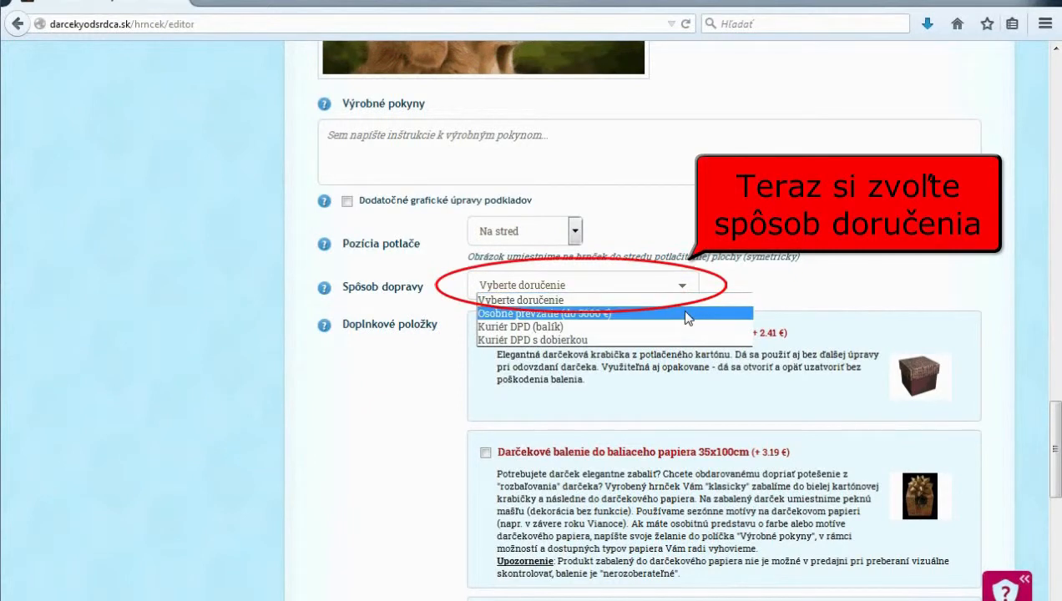
pyautogui.click(686, 314)
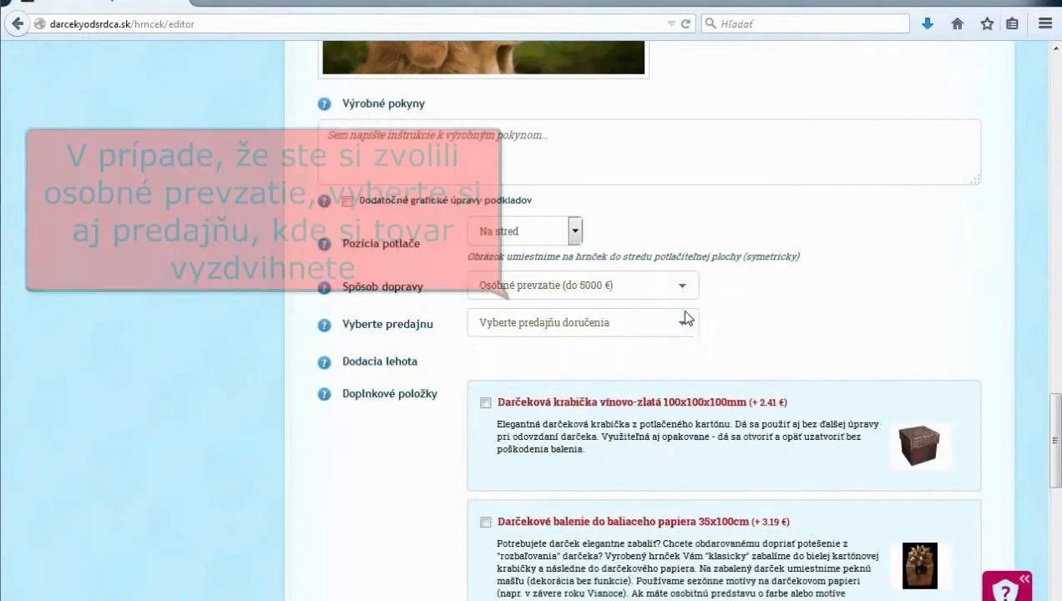
pyautogui.click(684, 322)
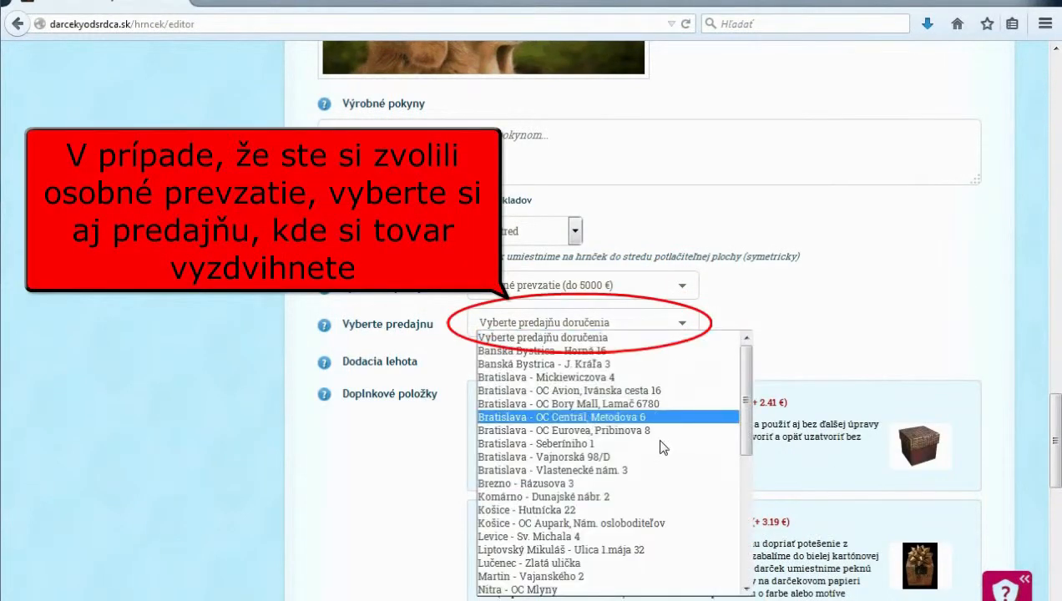
pyautogui.click(659, 443)
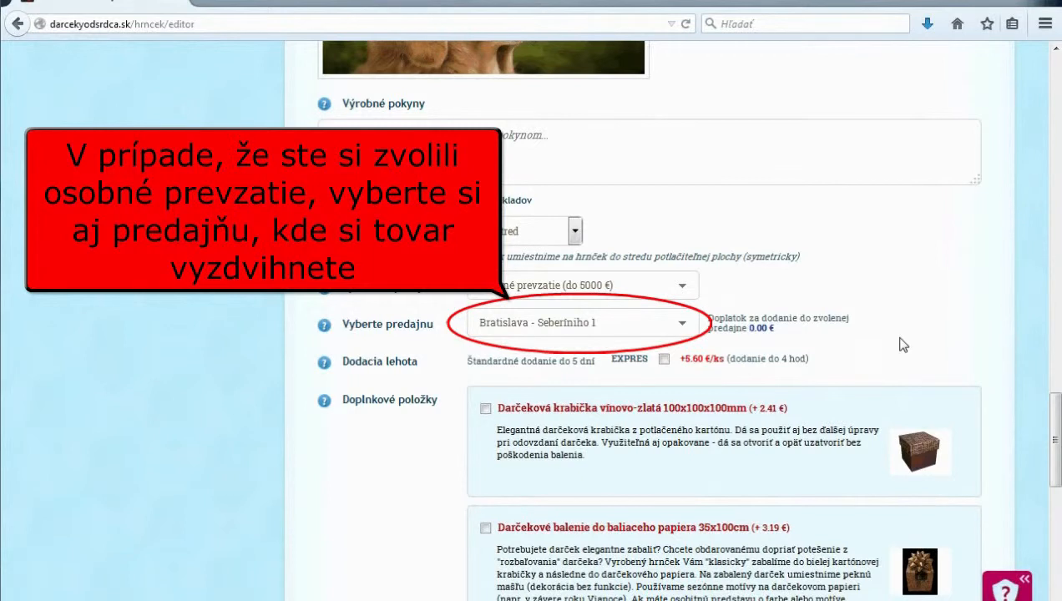
# Step: Add the gift bag "Darčeková taška" and the personal dedication "Osobné venovanie" as extra items
pyautogui.scroll(-3, 901, 345)
pyautogui.scroll(-3, 902, 345)
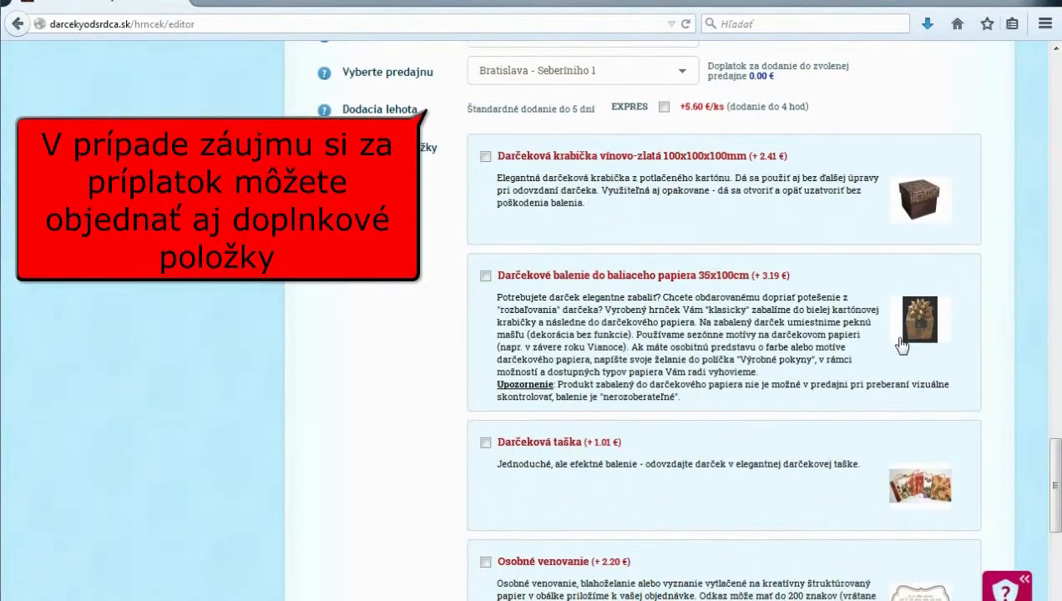
pyautogui.scroll(-2, 902, 345)
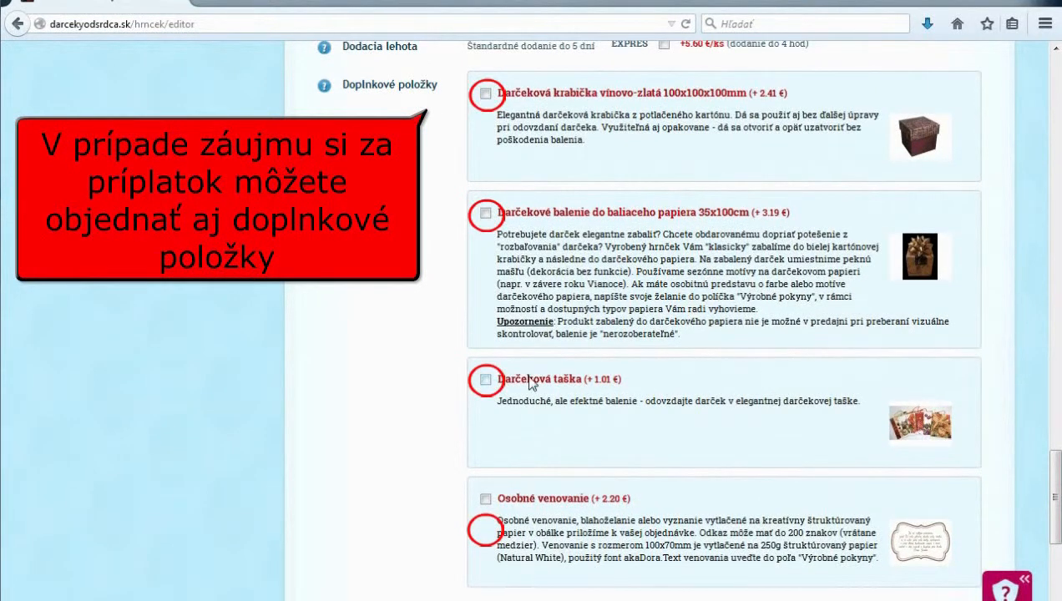
pyautogui.click(507, 383)
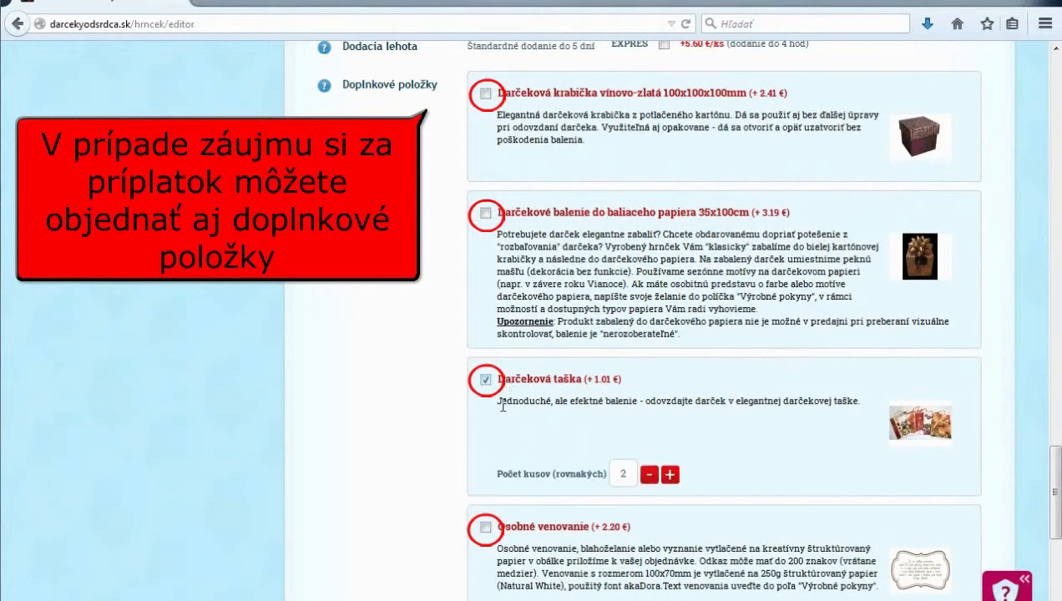
pyautogui.click(486, 530)
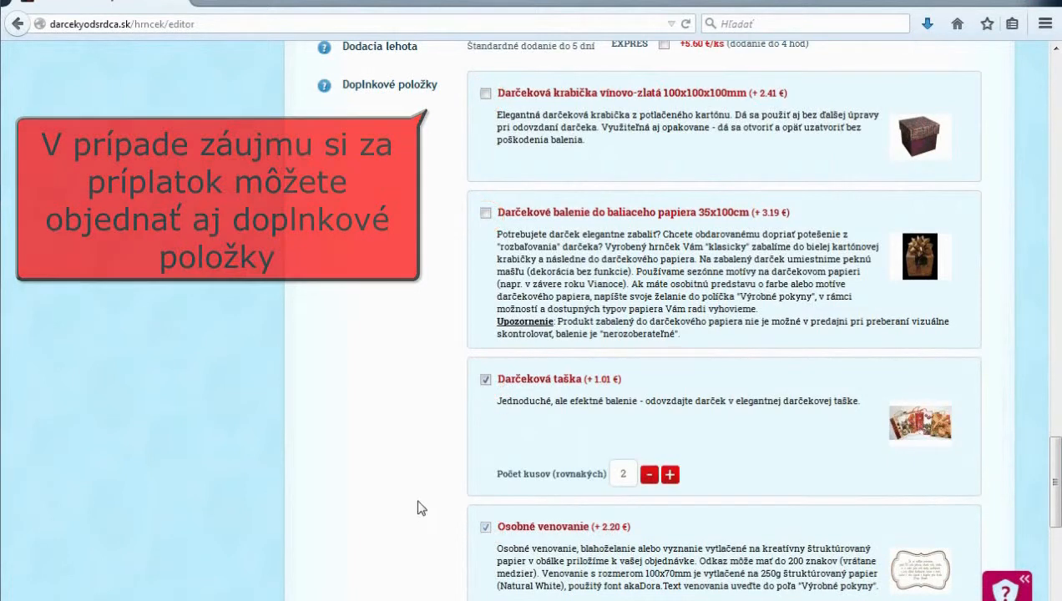
# Step: Proceed from the price summary and confirm the mug's production specification and price
pyautogui.scroll(-4, 419, 475)
pyautogui.scroll(-4, 427, 472)
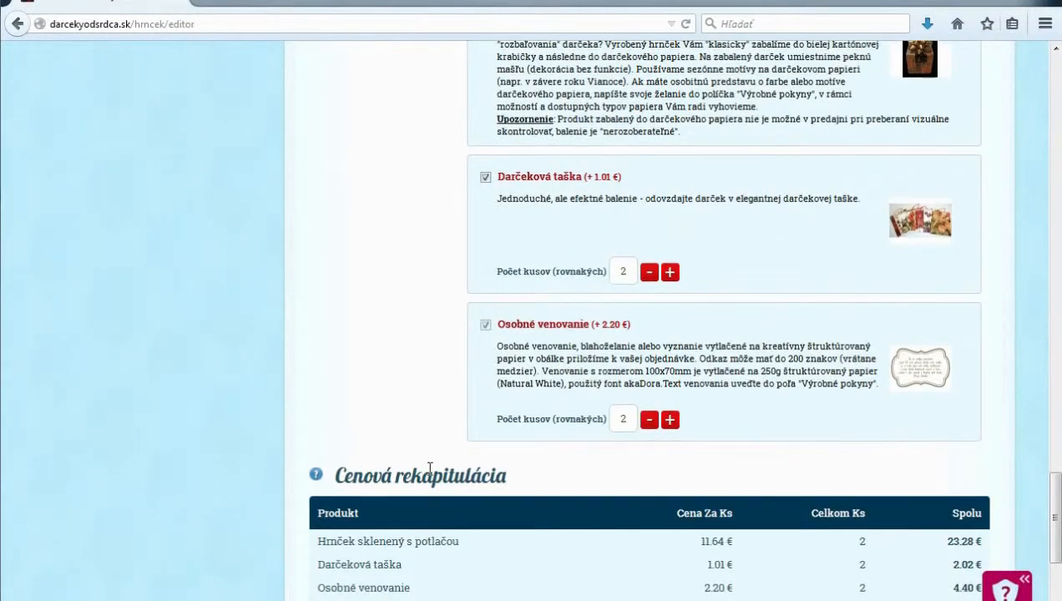
pyautogui.scroll(-1, 498, 499)
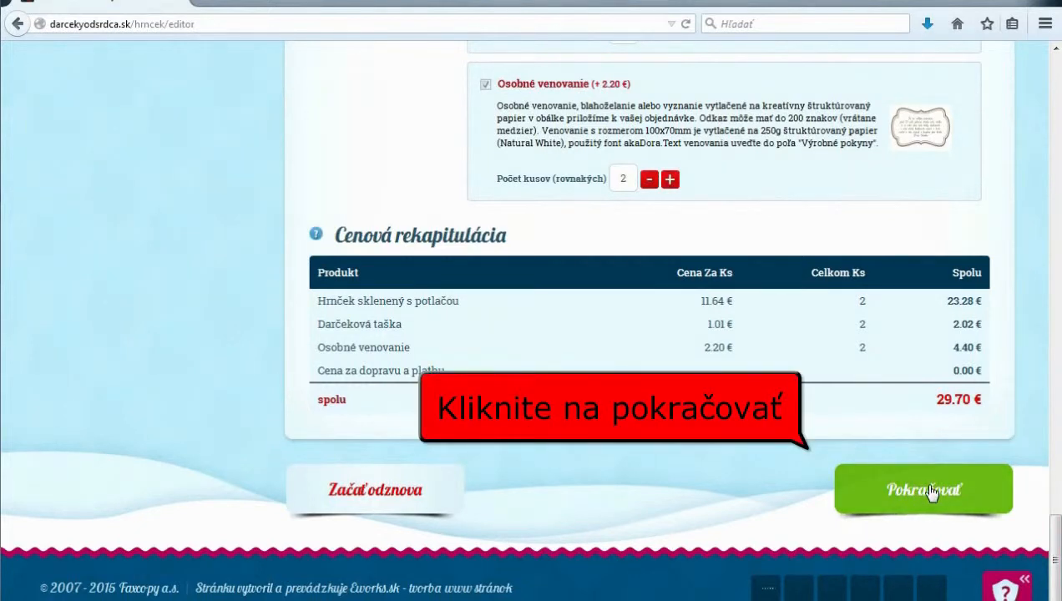
pyautogui.click(931, 491)
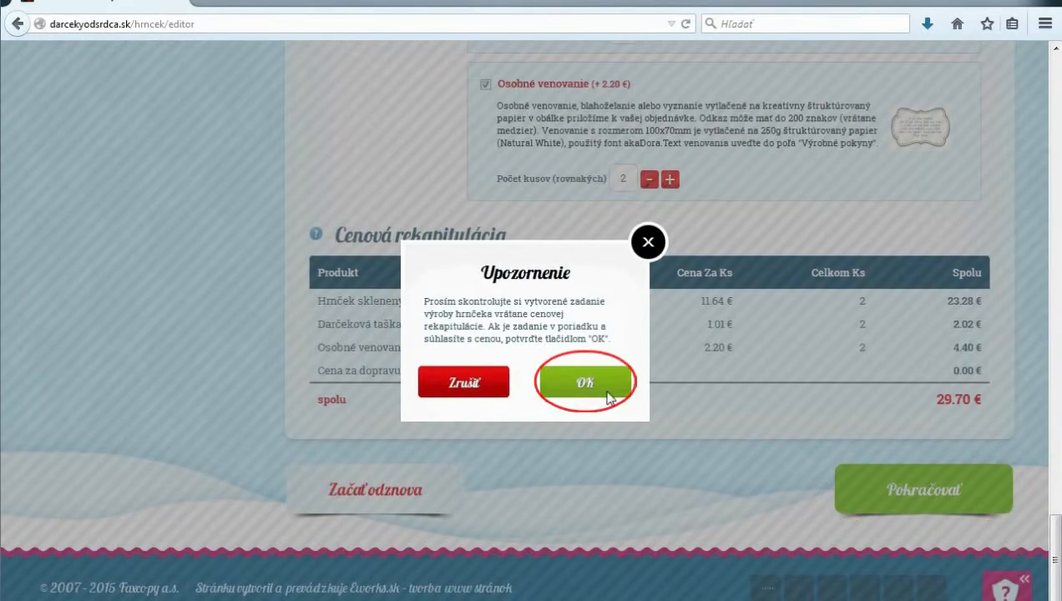
pyautogui.click(608, 396)
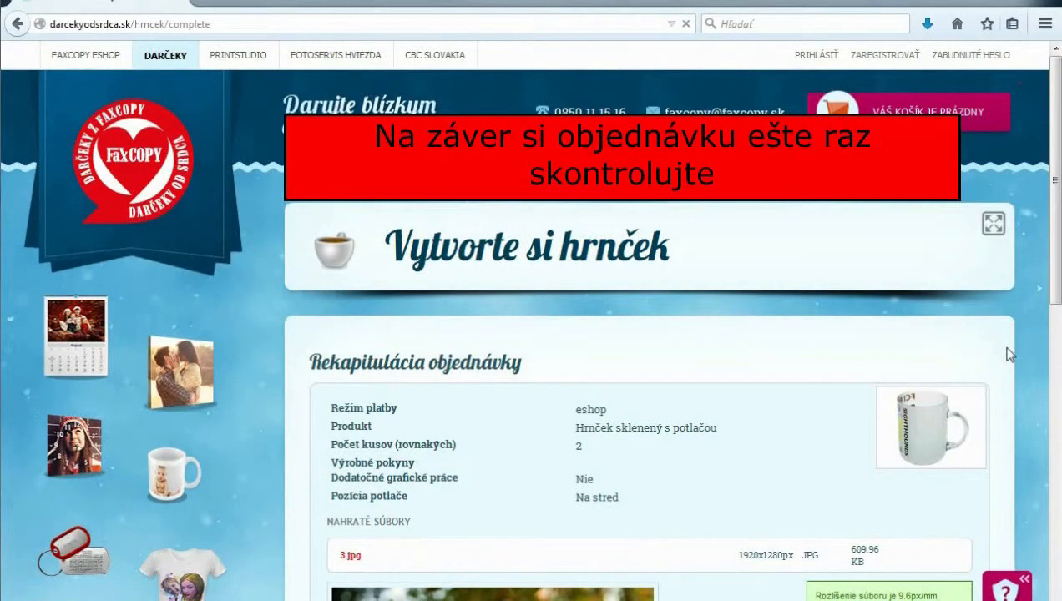
# Step: Review the order recap and its price summary, and put the mug order into the shopping cart
pyautogui.scroll(-5, 1008, 355)
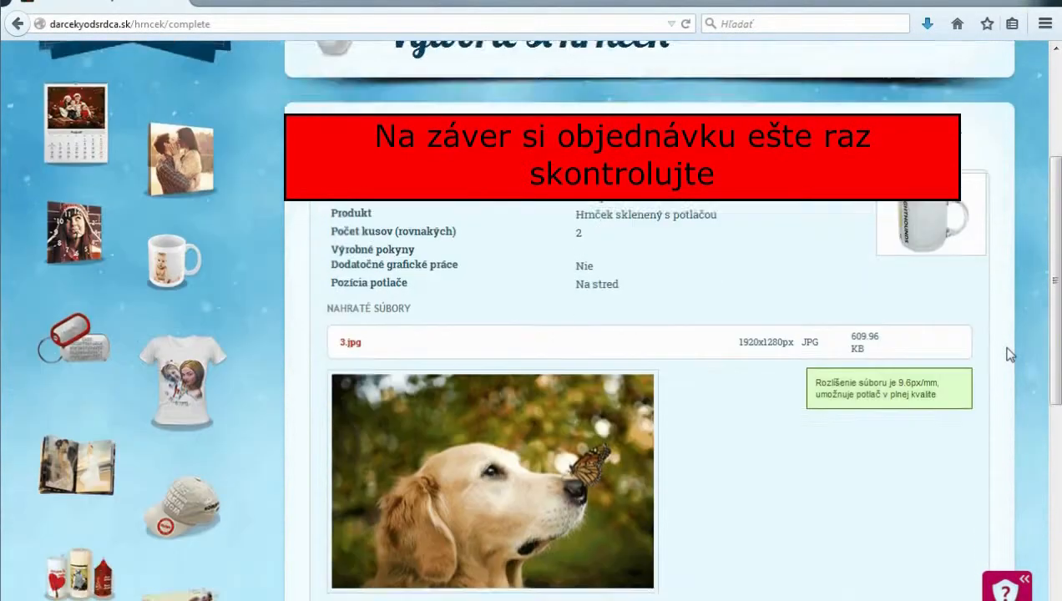
pyautogui.scroll(-3, 1008, 355)
pyautogui.scroll(-5, 1010, 355)
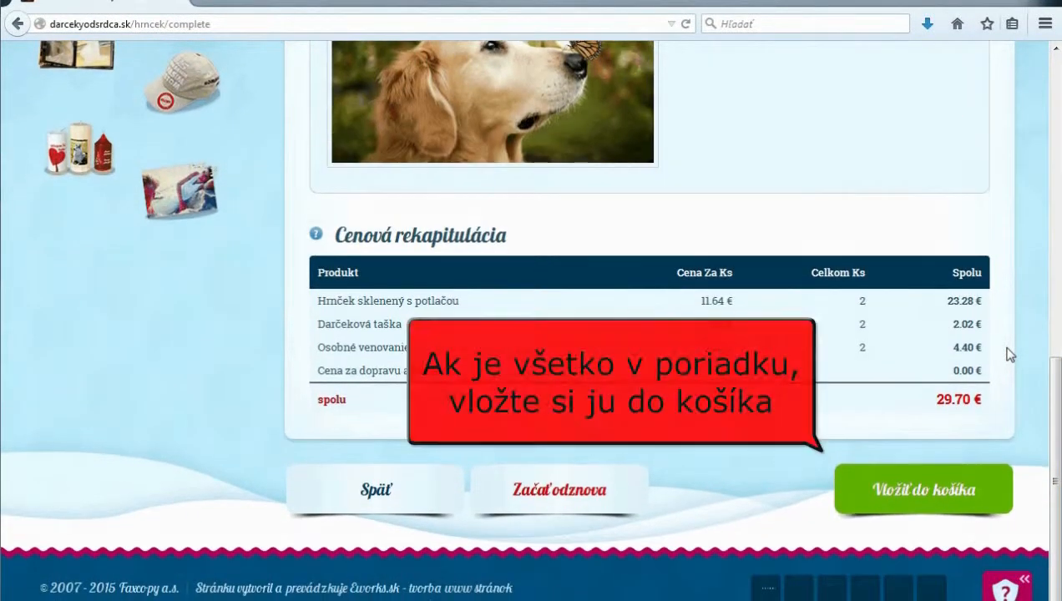
pyautogui.click(981, 481)
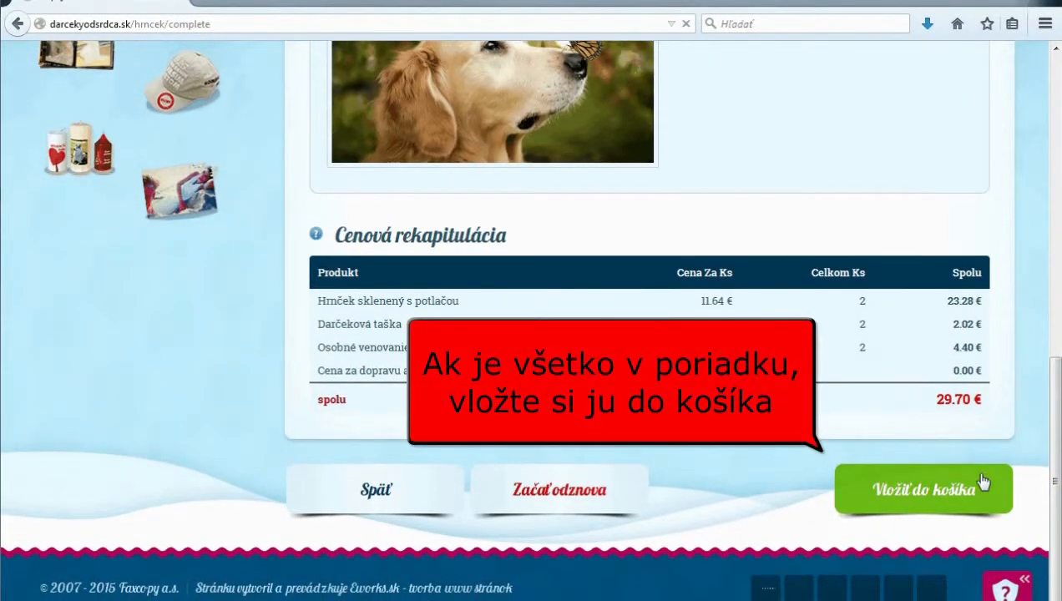